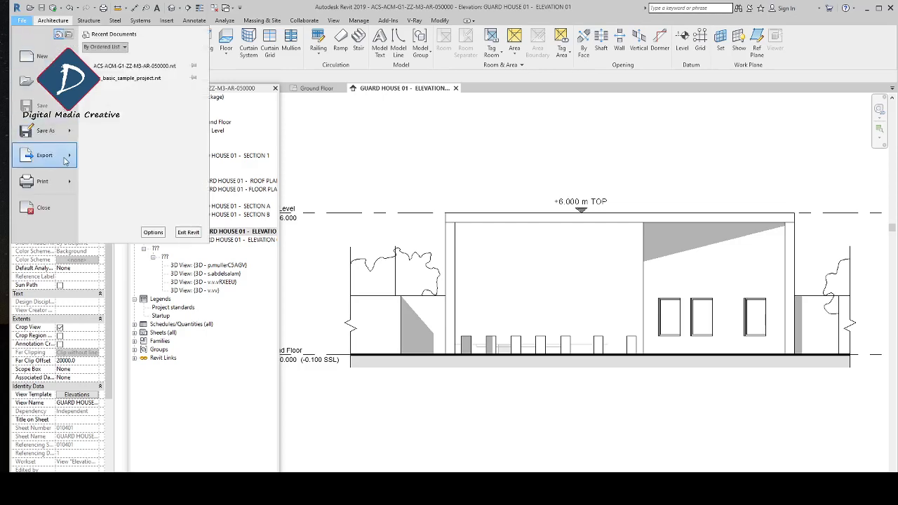
Open the export setups for DWG/DXF files
left_click(66, 161)
scroll(141, 209, "down", 2)
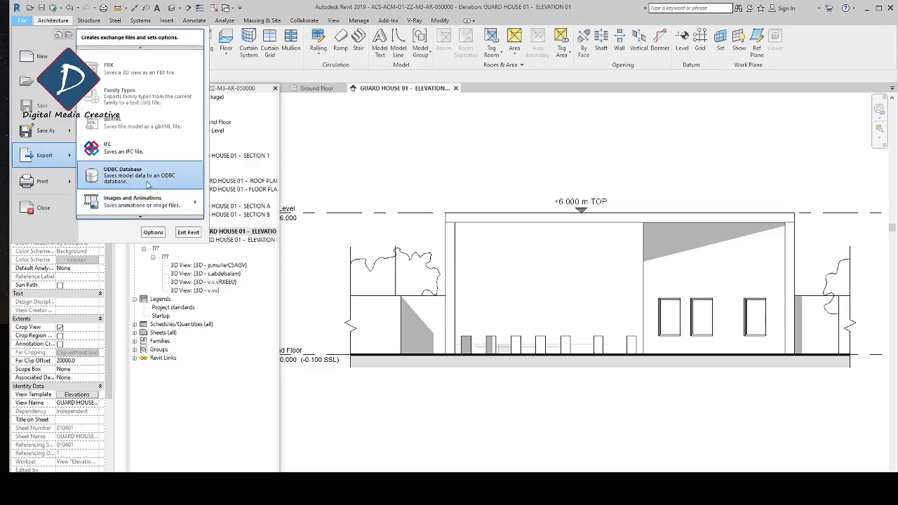
scroll(145, 208, "down", 2)
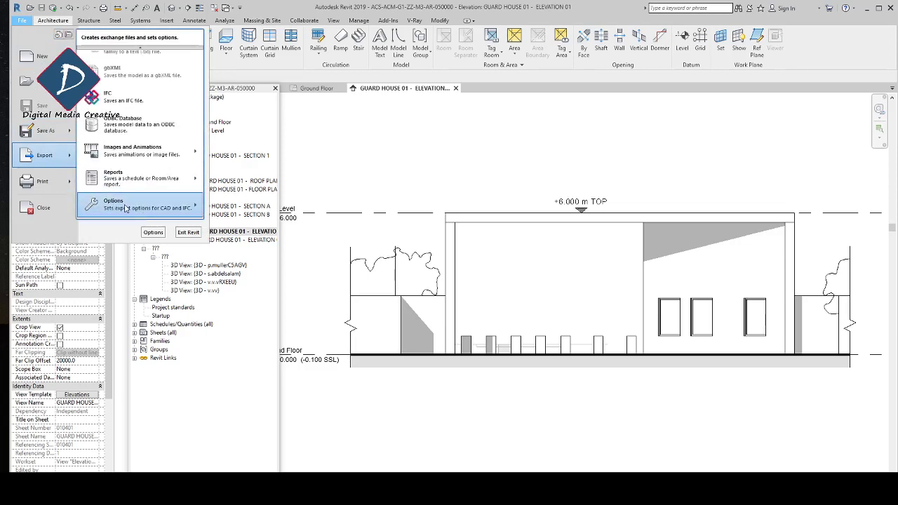
mouse_move(193, 208)
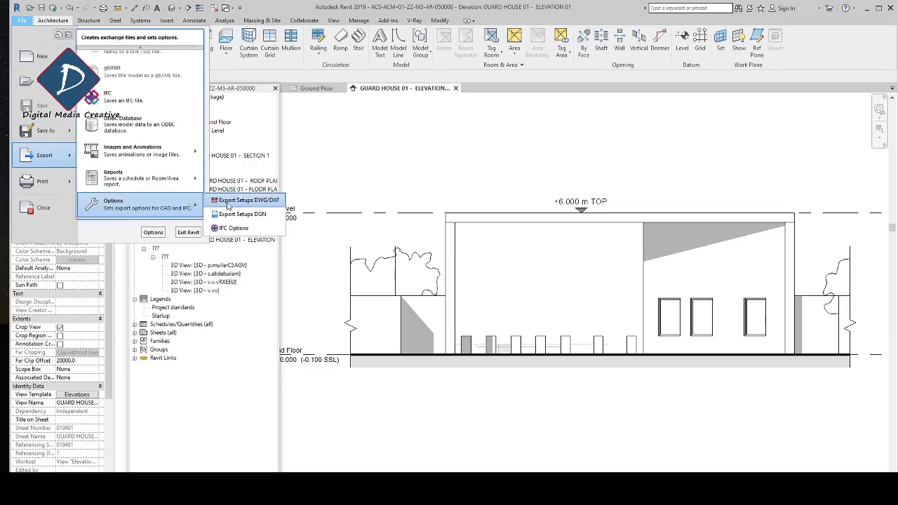
left_click(243, 202)
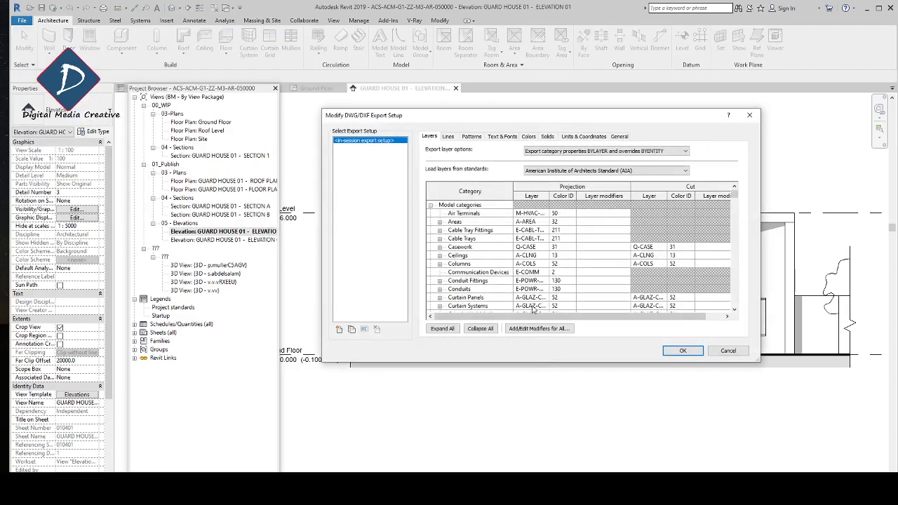
Create a new export setup named Export Cad
left_click(340, 330)
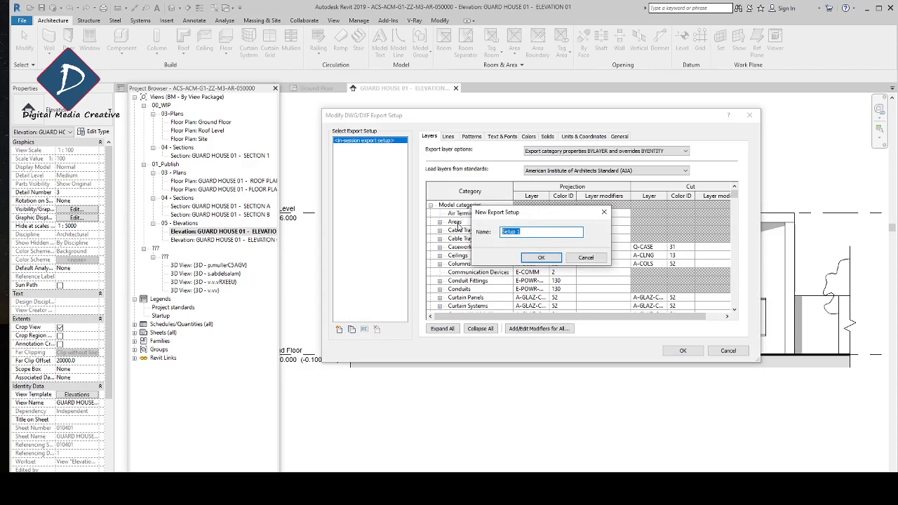
type("Export Cad")
key("Return")
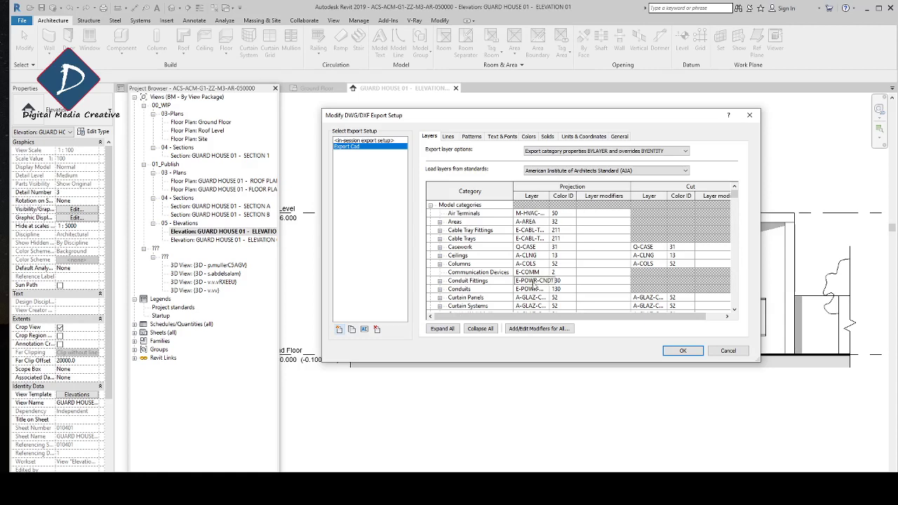
Widen the projection Layer column and set the projection color ID of the Walls category to 2
left_click_drag(549, 196, 576, 196)
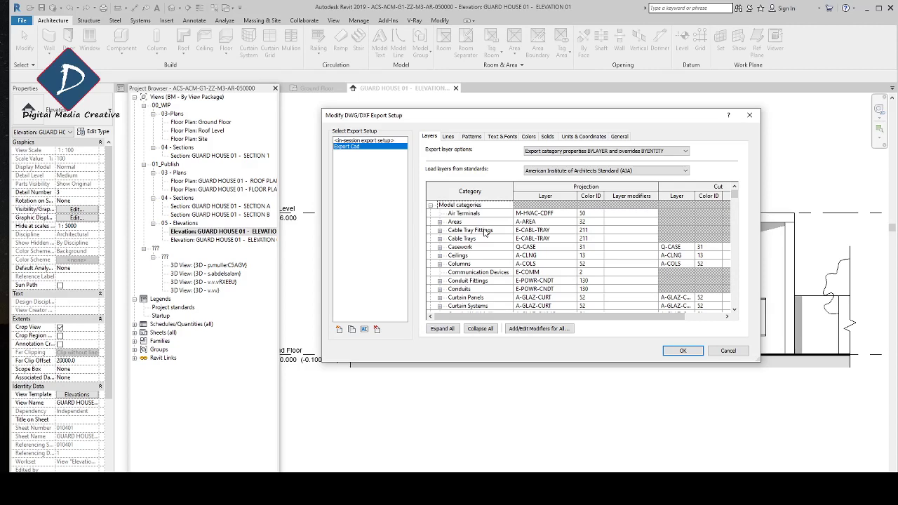
left_click(483, 272)
scroll(482, 273, "down", 2)
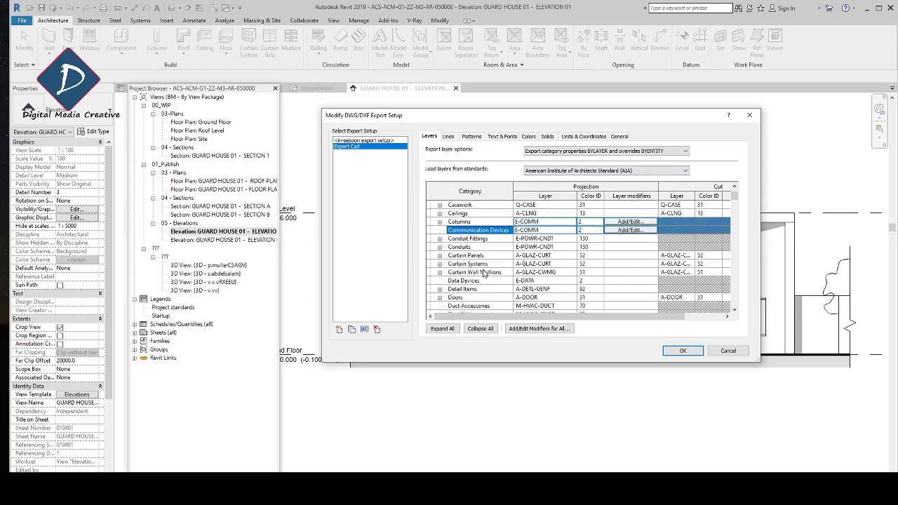
scroll(483, 274, "down", 14)
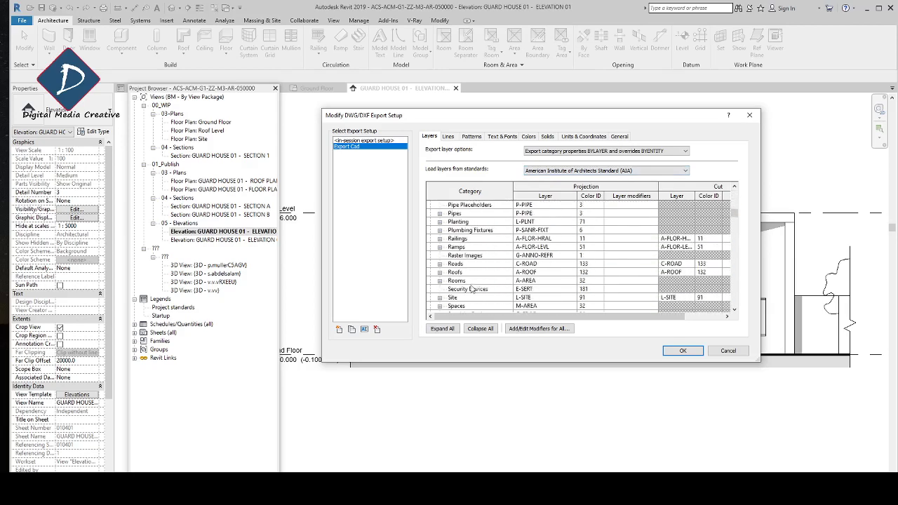
scroll(471, 289, "down", 8)
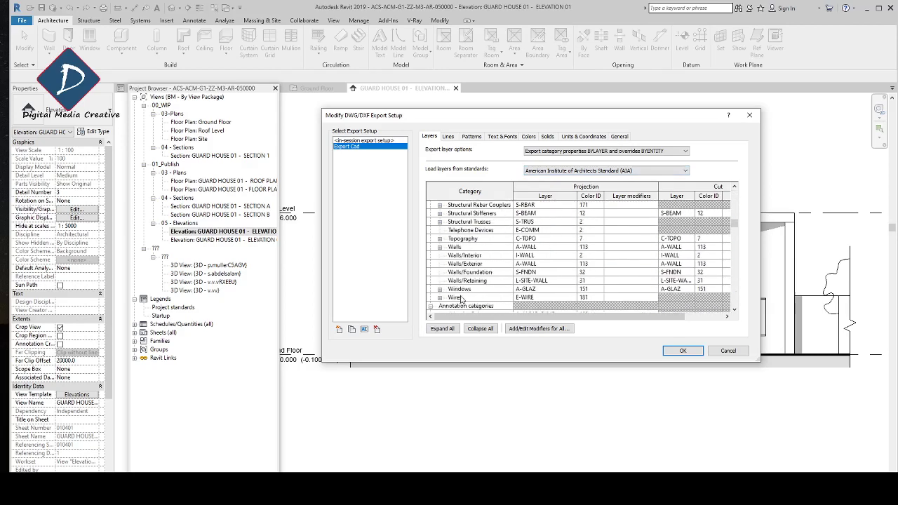
left_click(549, 246)
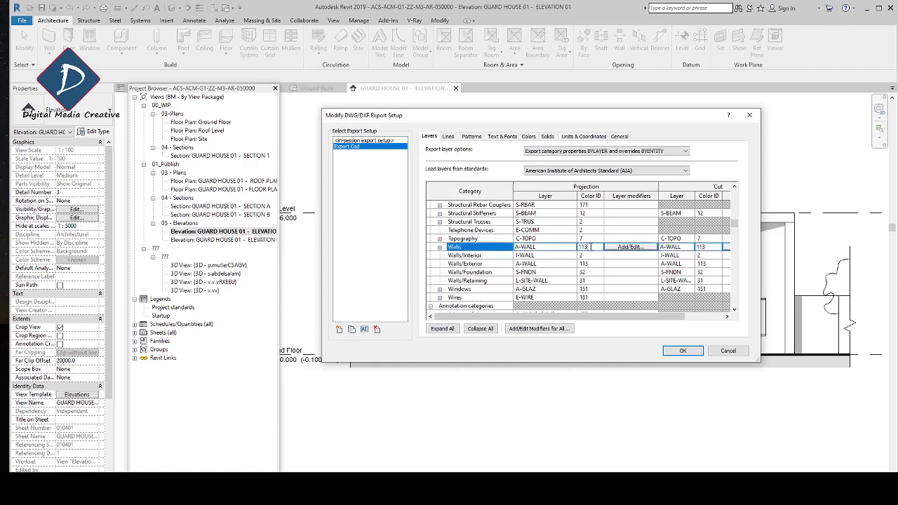
double_click(591, 246)
type("2")
left_click(589, 251)
scroll(594, 319, "right", 3)
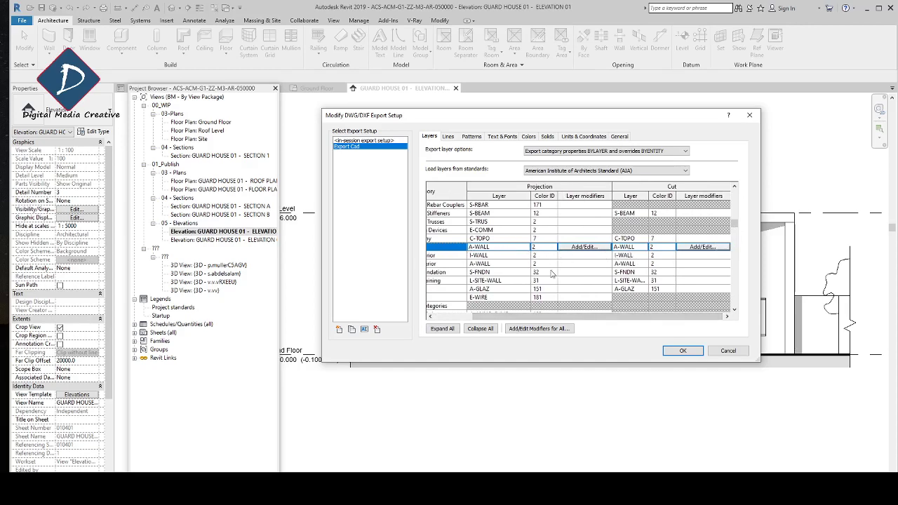
scroll(596, 319, "left", 3)
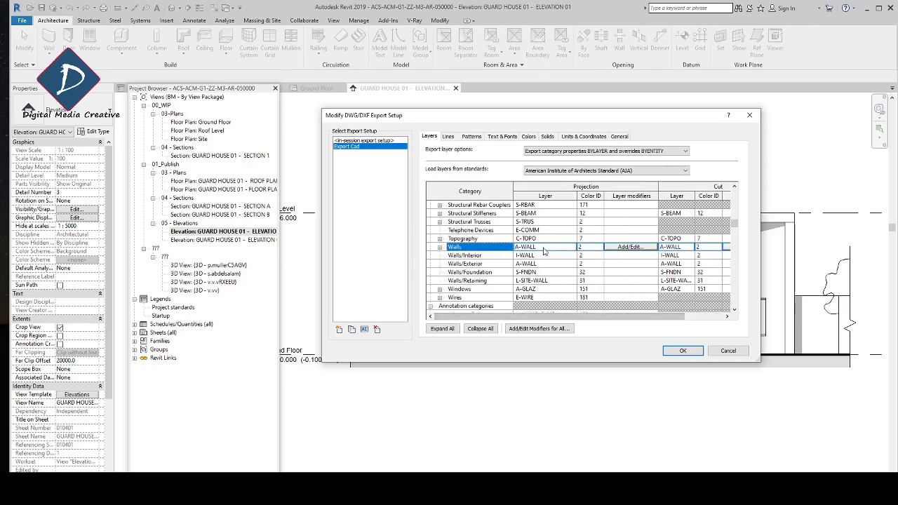
left_click_drag(734, 225, 733, 191)
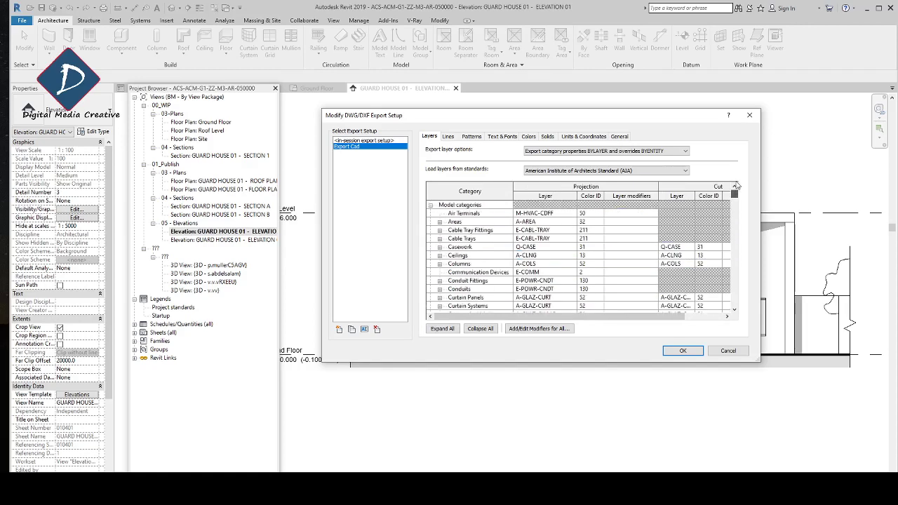
Choose the American Institute of Architects Standard (AIA) for the layers and export all properties BYLAYER without exporting overrides
left_click(564, 152)
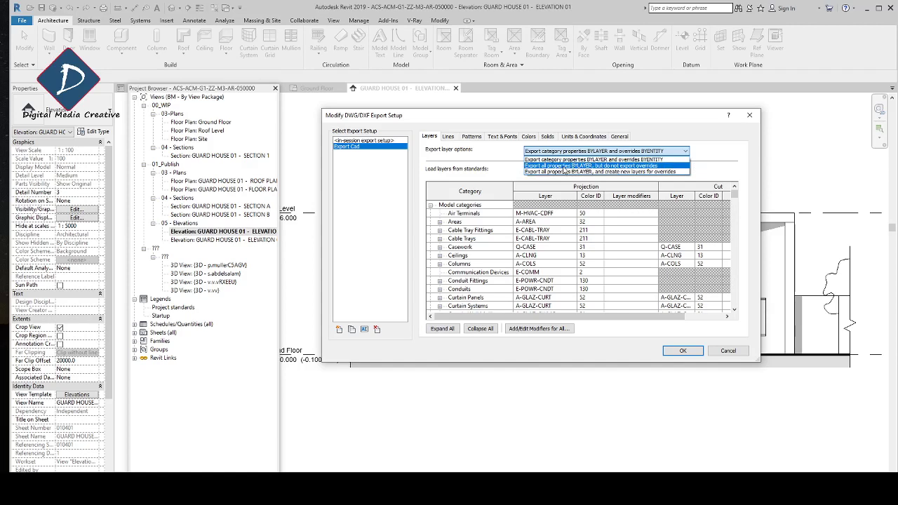
left_click(503, 162)
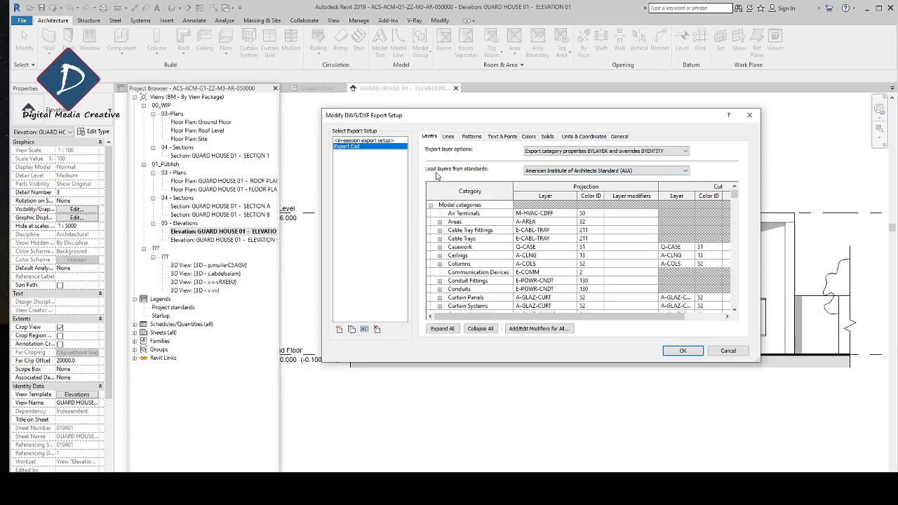
left_click(563, 174)
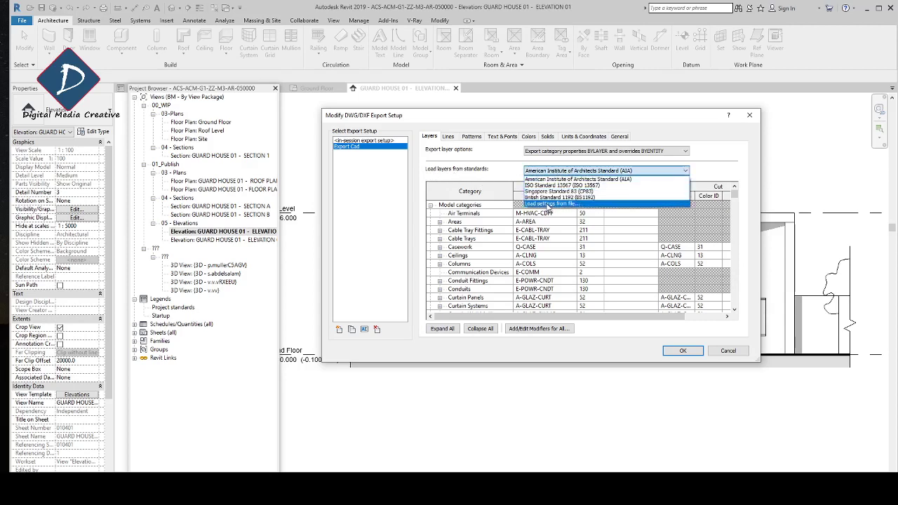
left_click(536, 180)
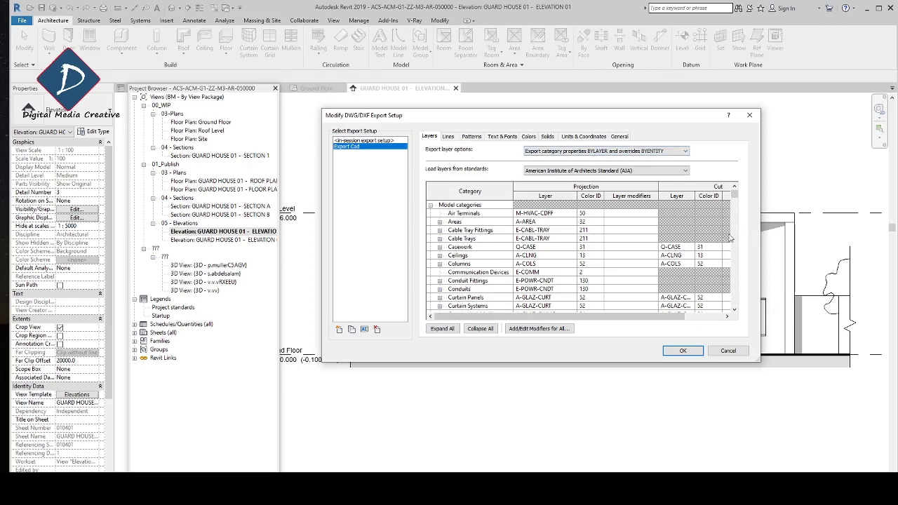
left_click(580, 152)
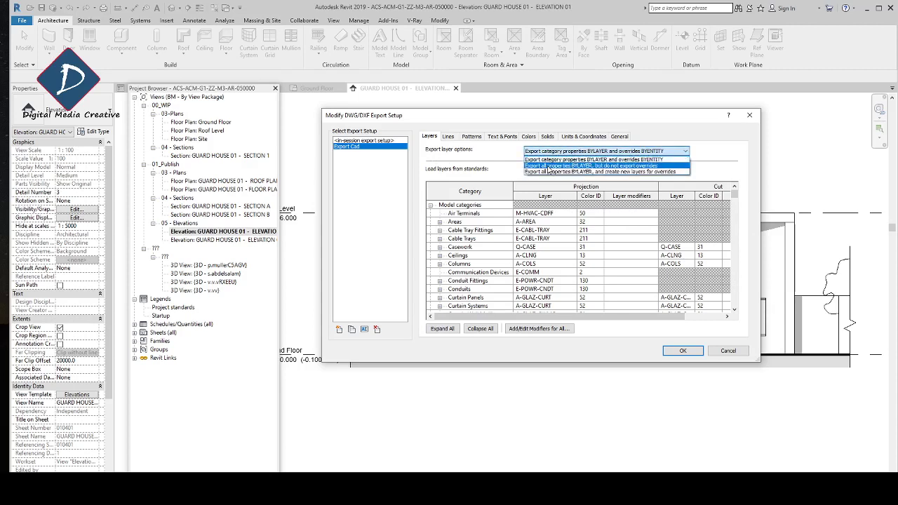
left_click(548, 166)
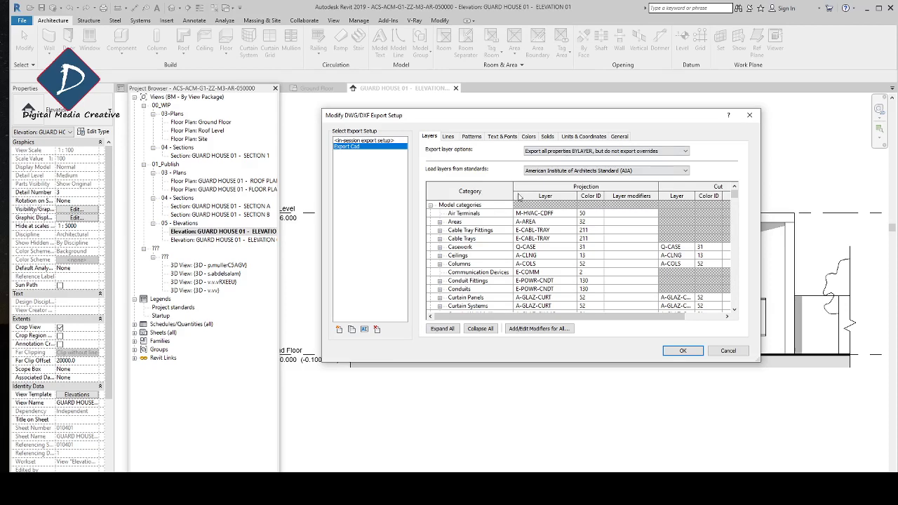
Examine the setup's linetype, hatch pattern and font mappings as well as its color and solids export options
left_click(449, 138)
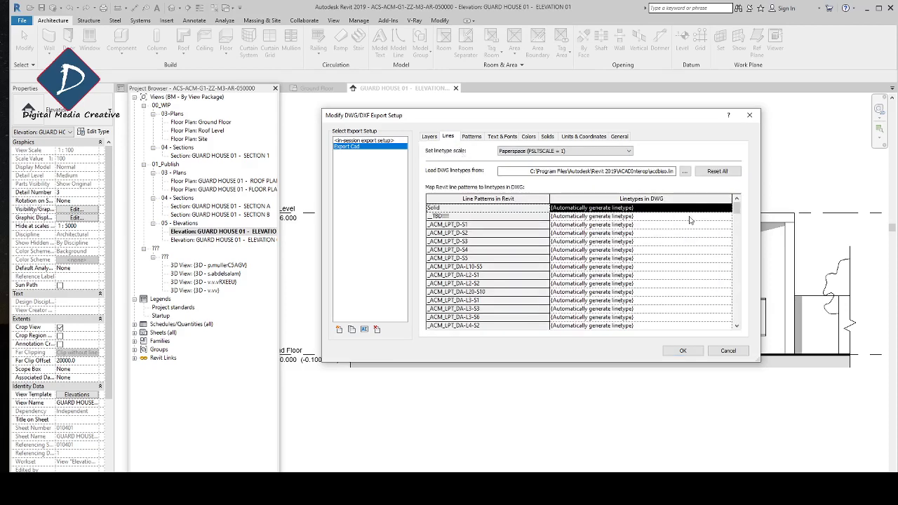
scroll(564, 314, "down", 10)
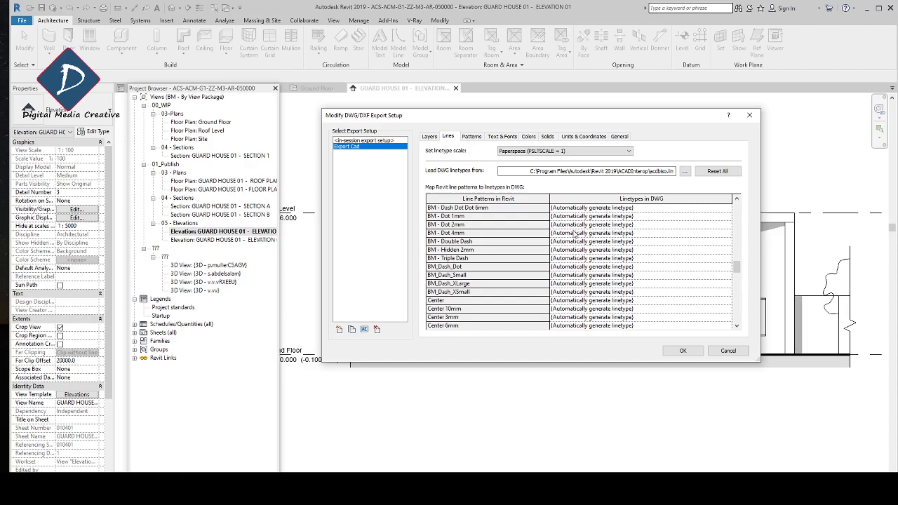
left_click(475, 138)
scroll(625, 277, "down", 20)
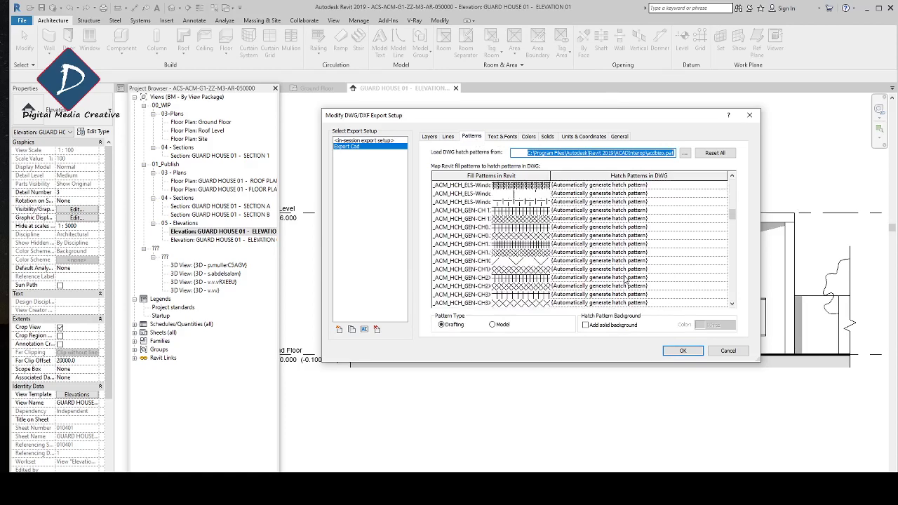
scroll(618, 286, "down", 4)
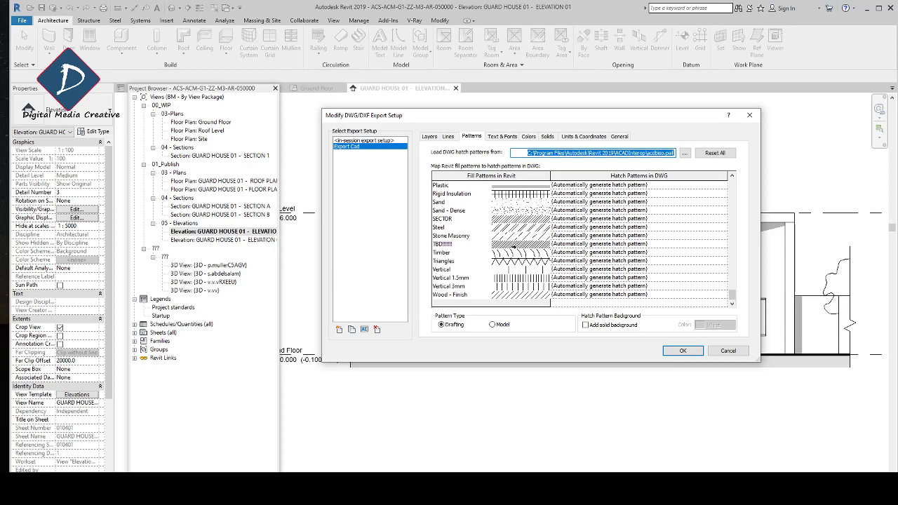
left_click(502, 137)
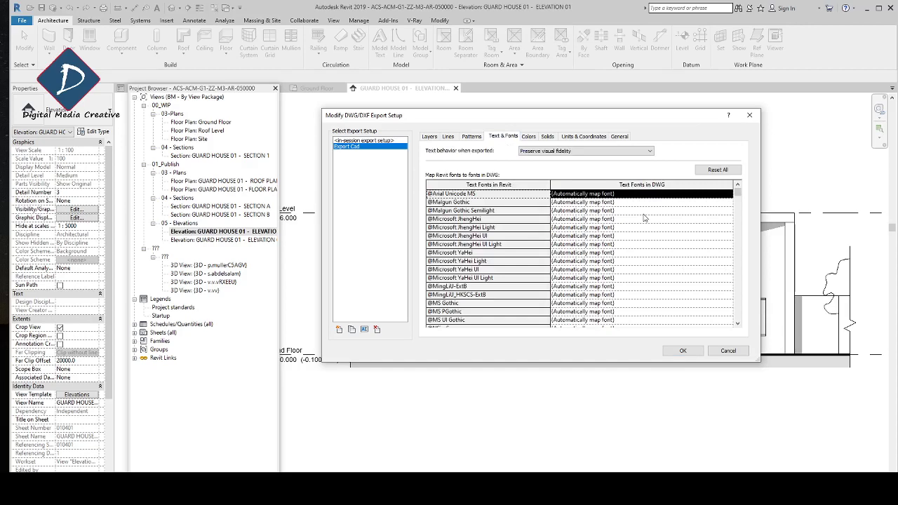
scroll(644, 219, "down", 6)
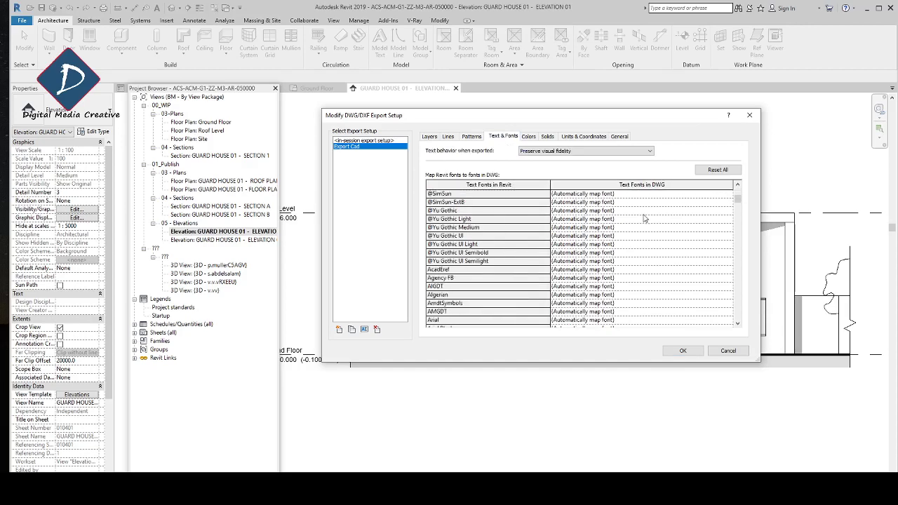
left_click(531, 137)
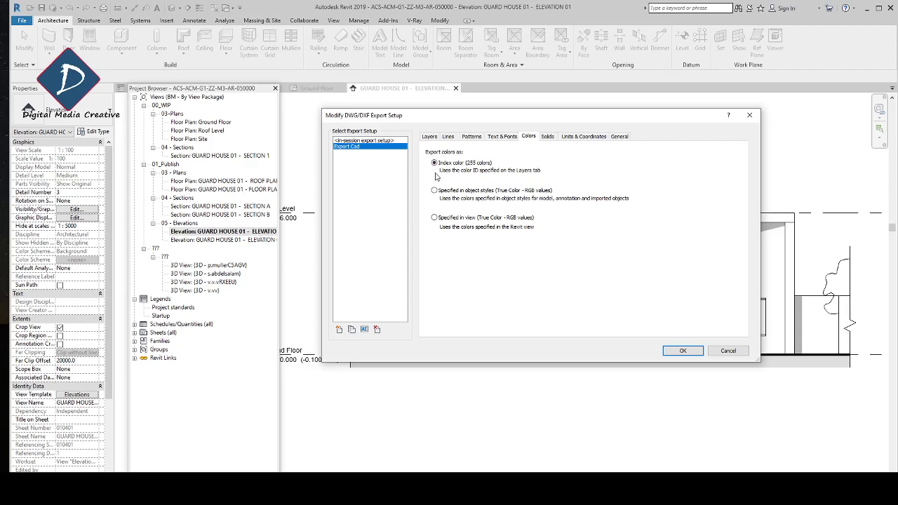
left_click(549, 137)
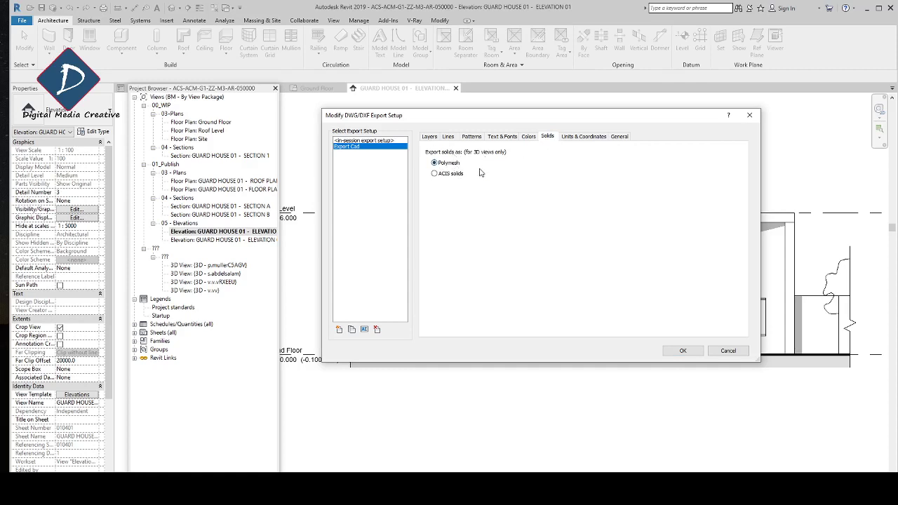
Set the coordinate system basis of the export setup to Shared
left_click(585, 137)
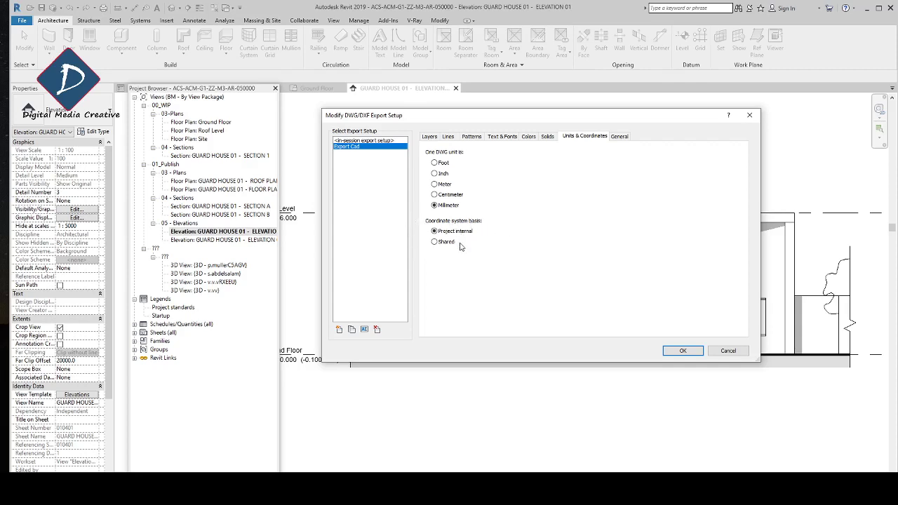
left_click(434, 242)
Review the non-plottable layer text in the general options and set the export file format to AutoCAD 2010 Format
left_click(622, 139)
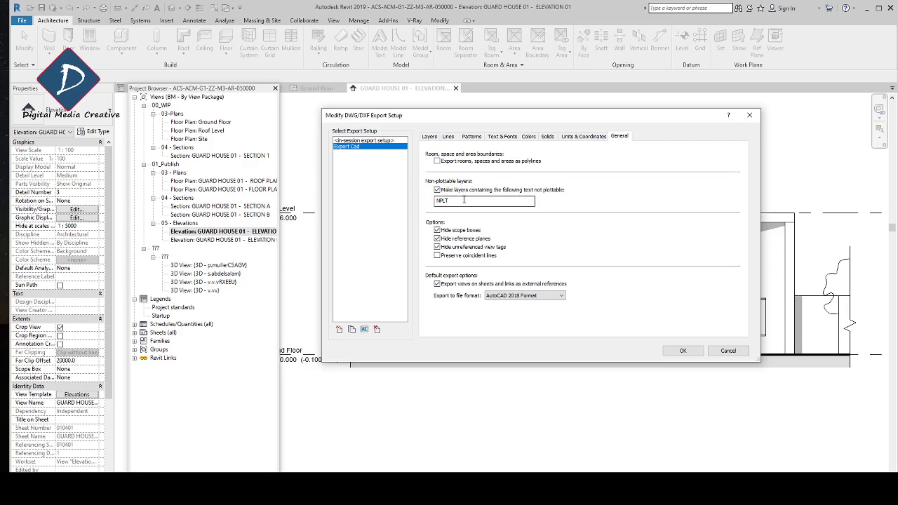
left_click_drag(463, 200, 416, 202)
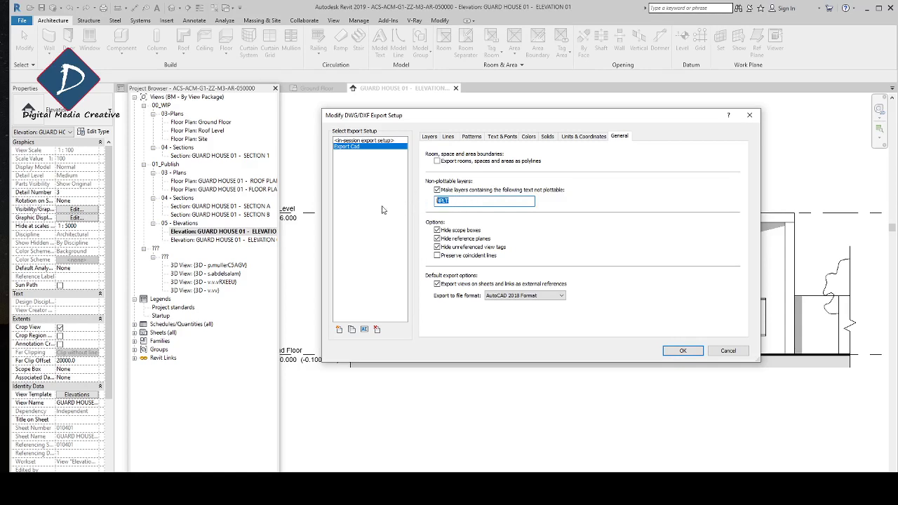
left_click(442, 201)
left_click_drag(451, 201, 413, 207)
left_click(540, 295)
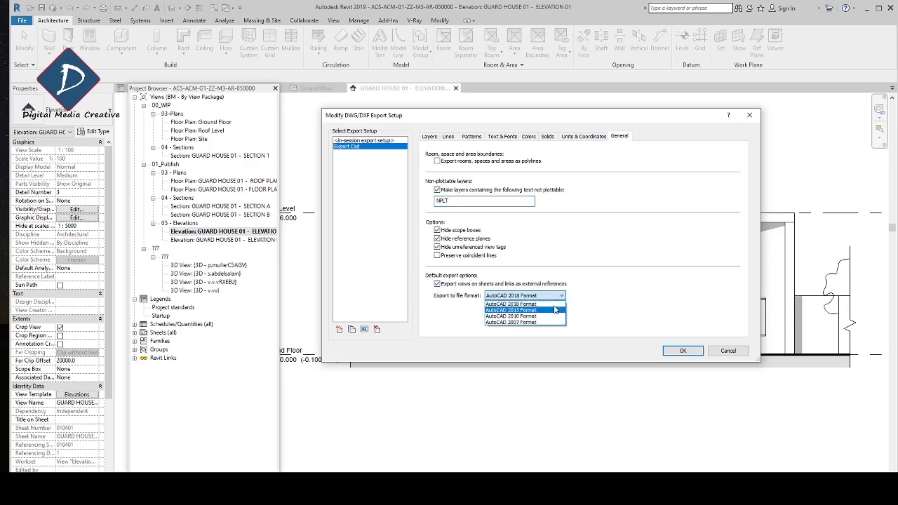
left_click(607, 309)
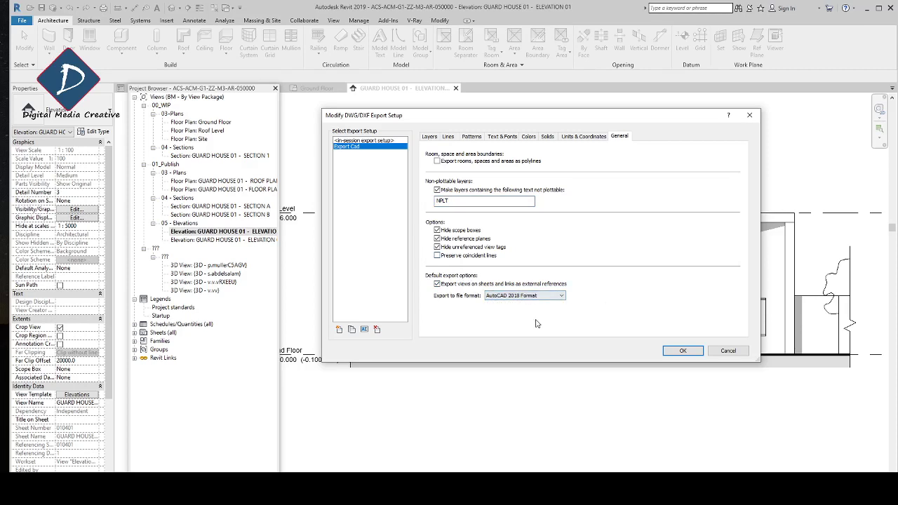
left_click(536, 295)
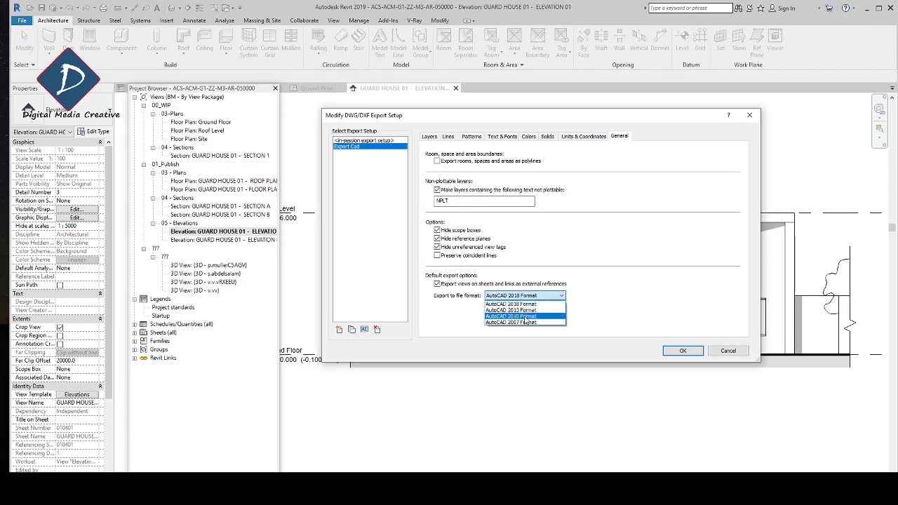
left_click(526, 317)
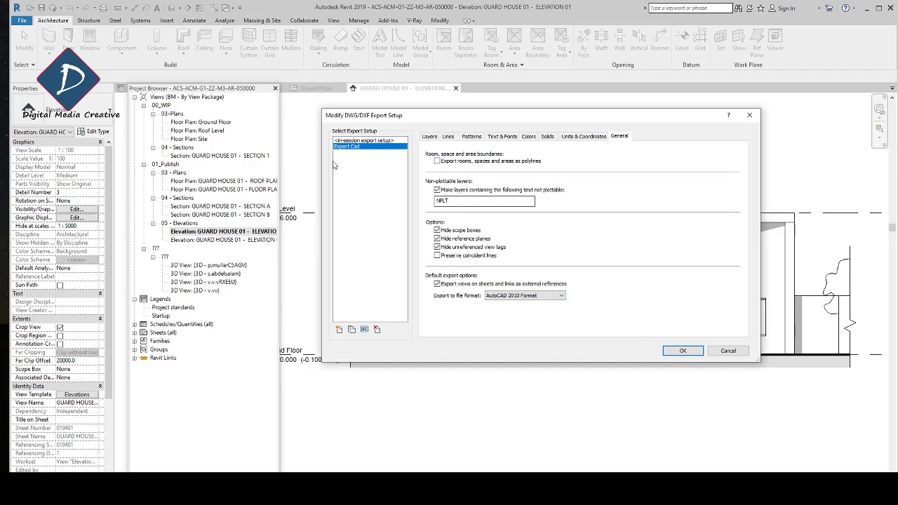
Accept the export setup changes and start a DWG export of the current elevation with the Export Cad setup
left_click(684, 351)
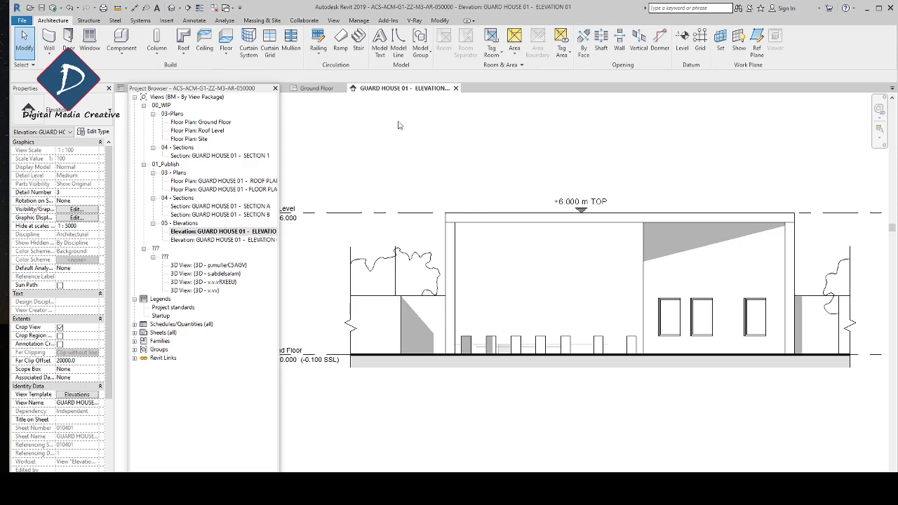
left_click(24, 20)
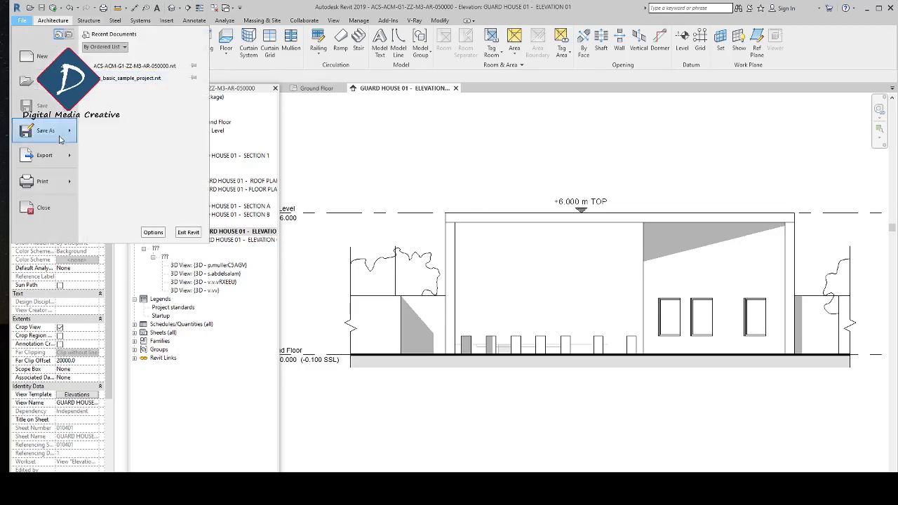
mouse_move(66, 163)
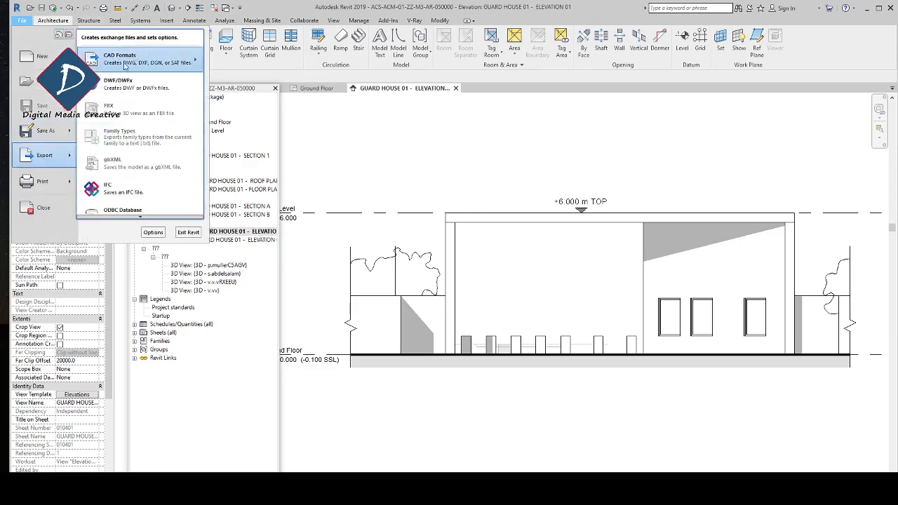
mouse_move(121, 67)
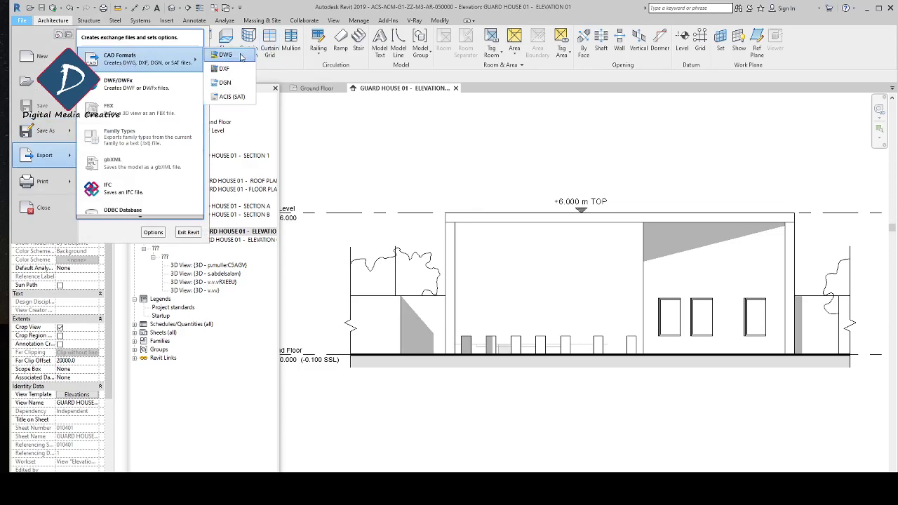
left_click(225, 54)
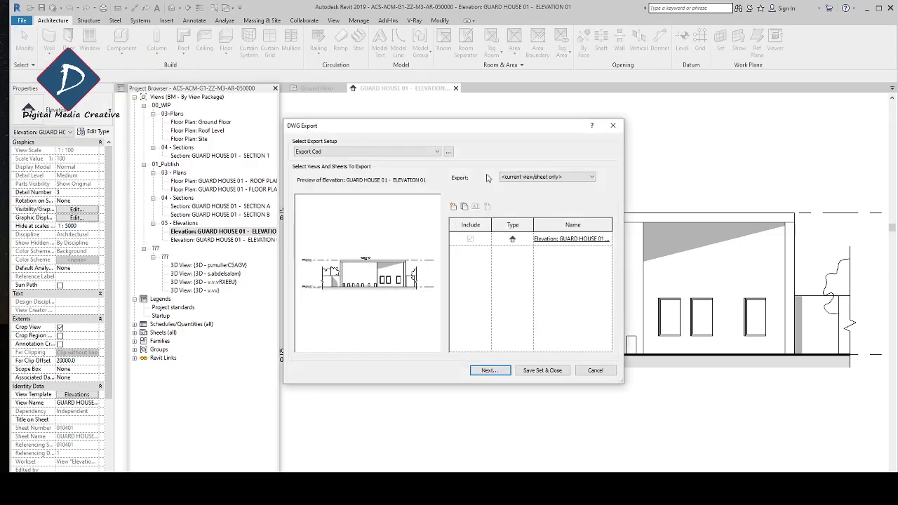
left_click(366, 151)
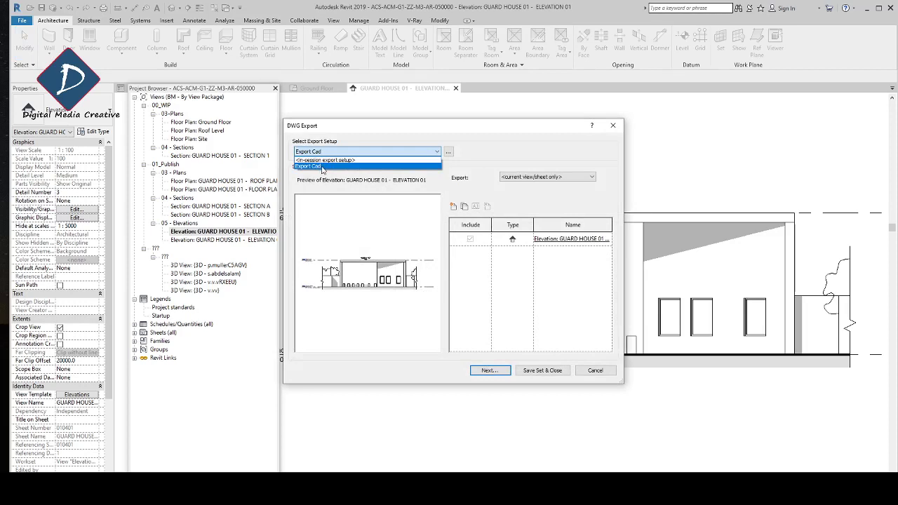
left_click(323, 167)
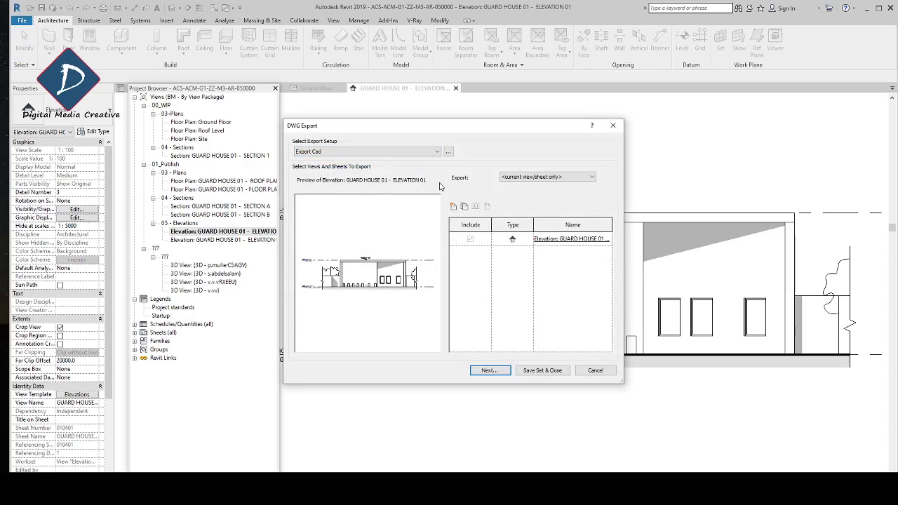
Review the layer, units and coordinates, solids and general settings of the Export Cad setup from the DWG export
left_click(448, 151)
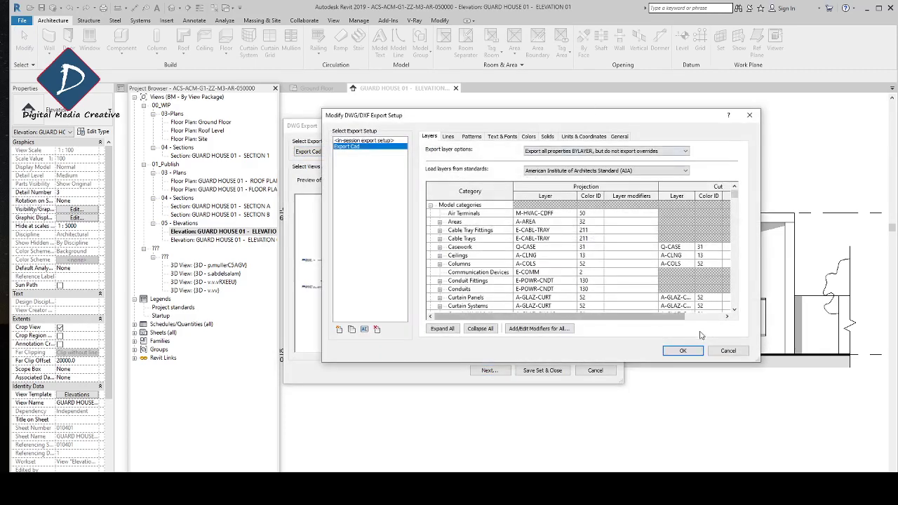
left_click(722, 350)
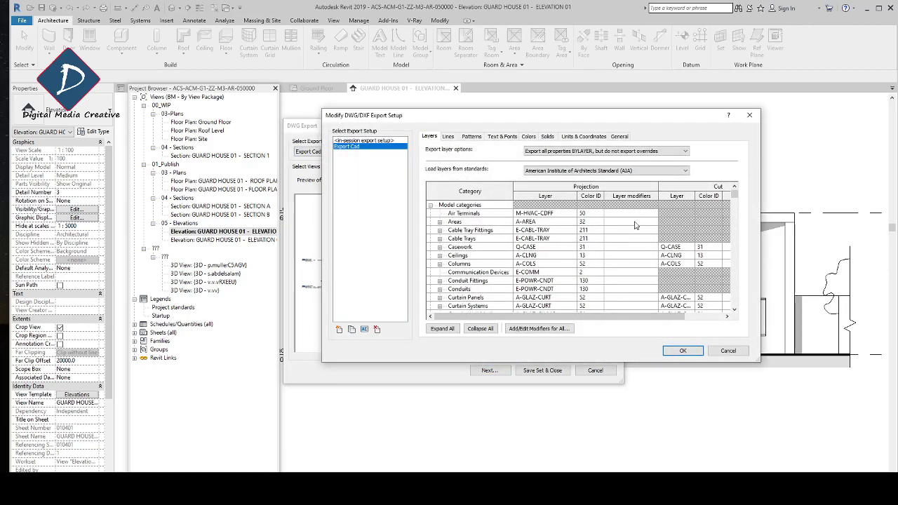
left_click(620, 137)
left_click(584, 136)
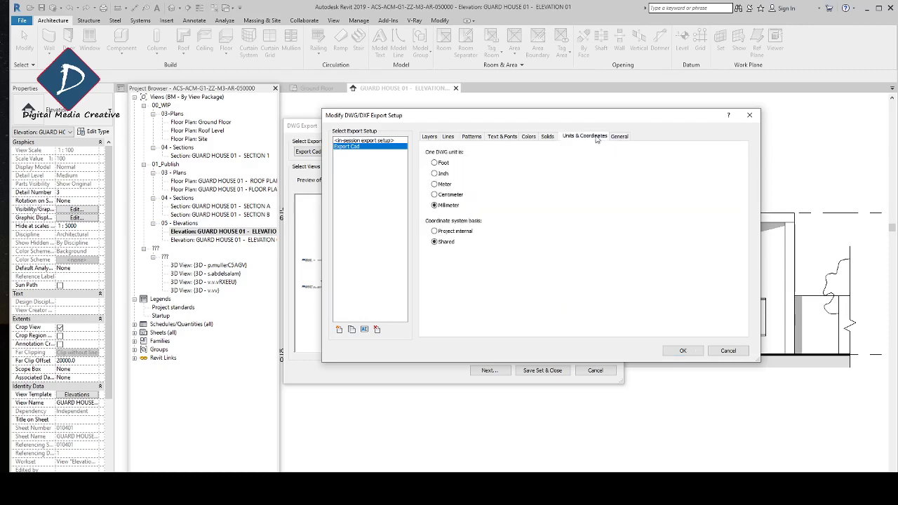
left_click(547, 136)
left_click(429, 136)
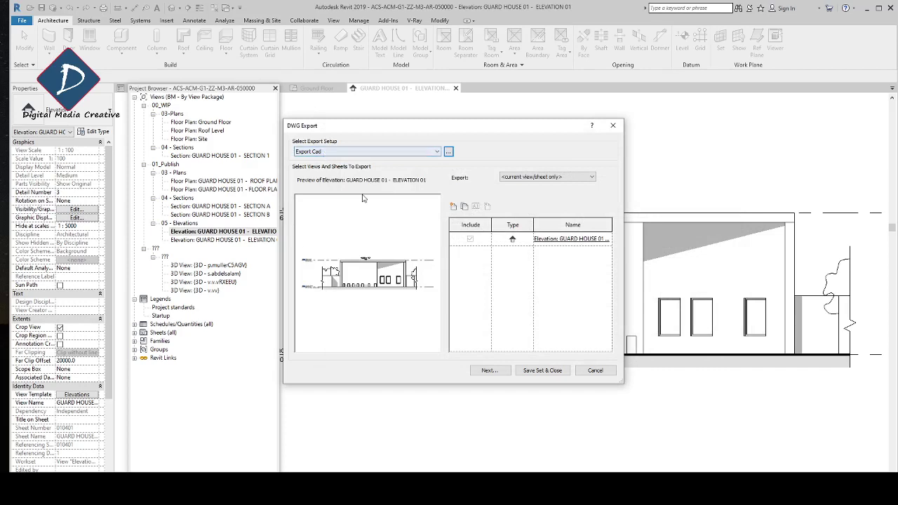
Keep the Export Cad setup and the current view/sheet only for the DWG export, and proceed to the target folder choice
left_click(326, 153)
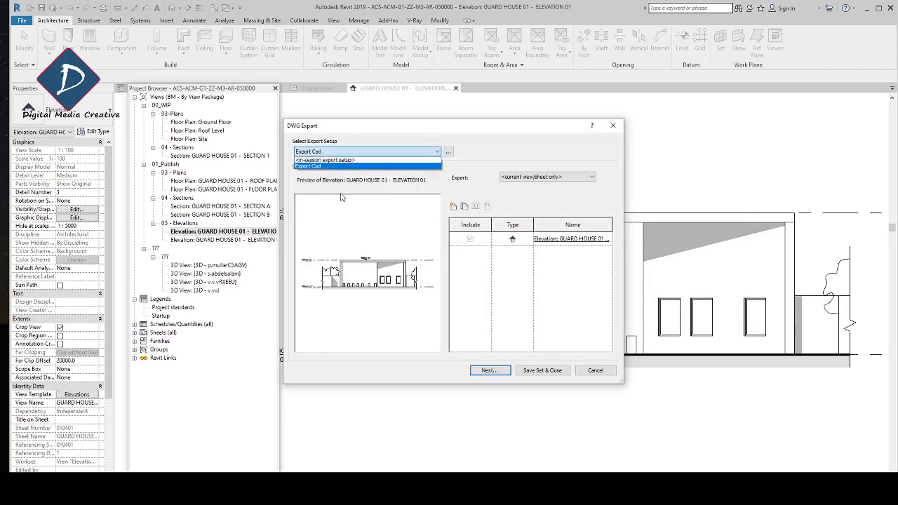
left_click(328, 167)
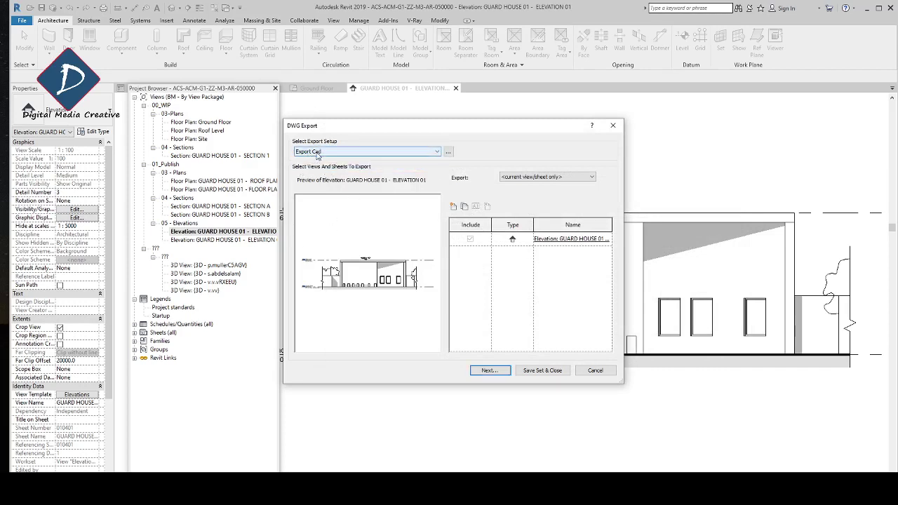
left_click(523, 180)
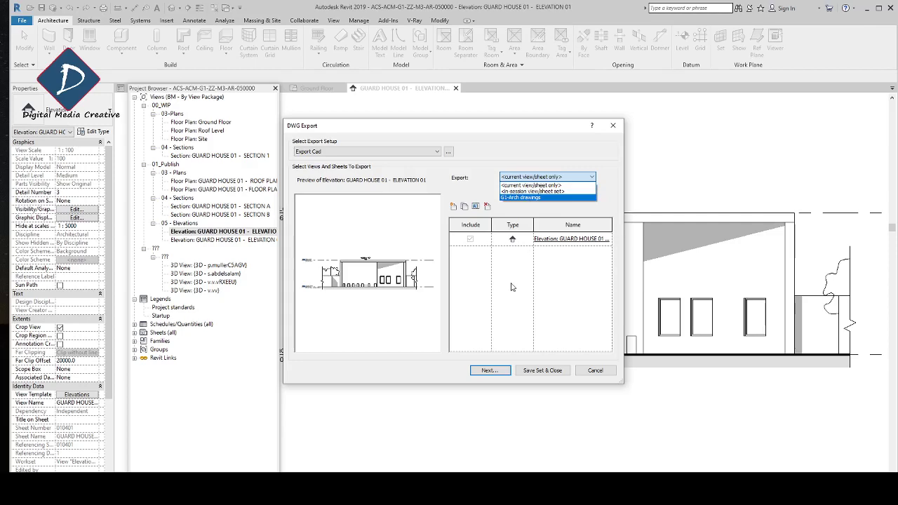
left_click(559, 251)
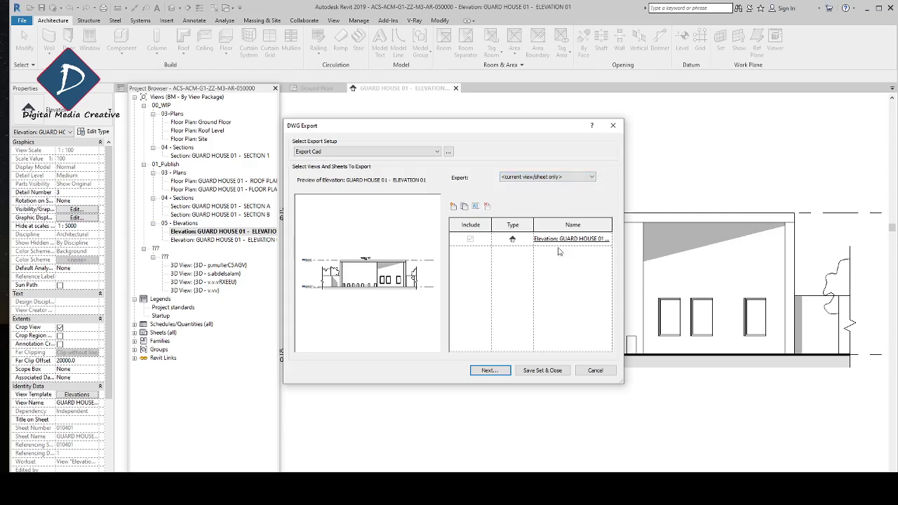
left_click(526, 369)
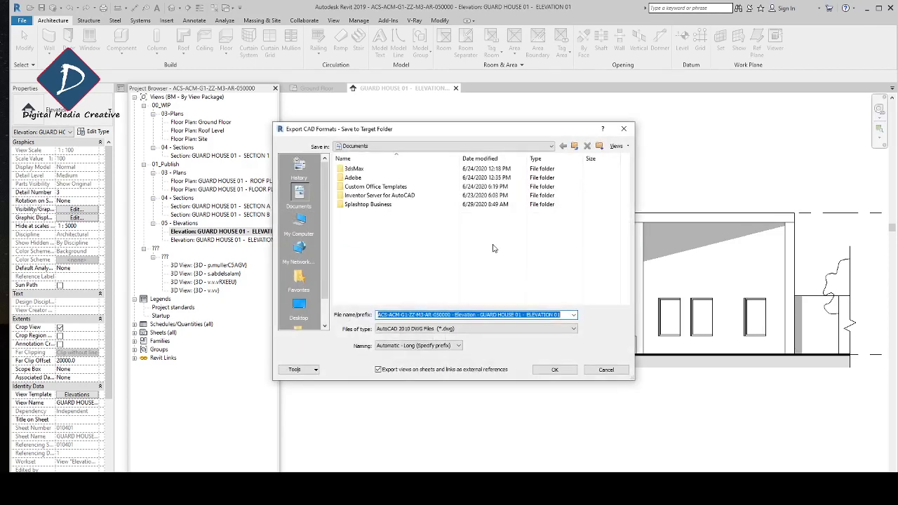
Turn off exporting views on sheets and links as external references for the DWG export
left_click(378, 369)
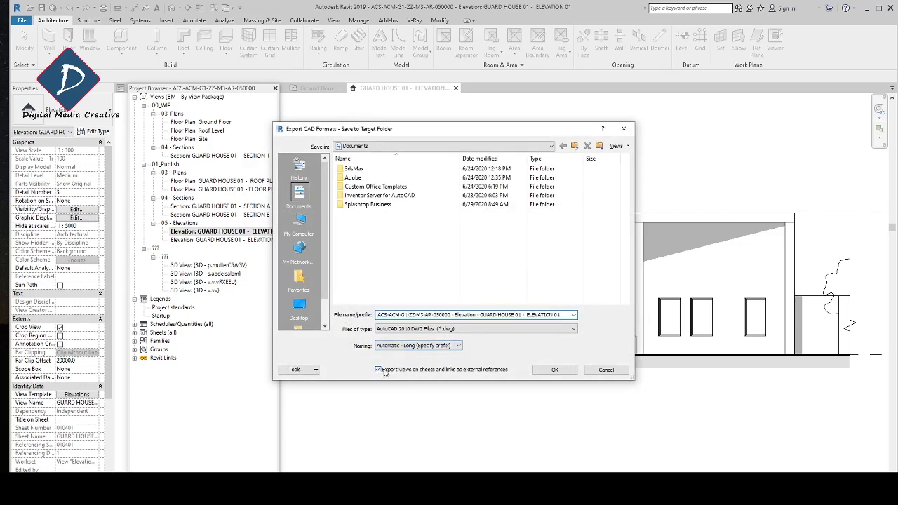
left_click(423, 346)
left_click(413, 350)
left_click(378, 369)
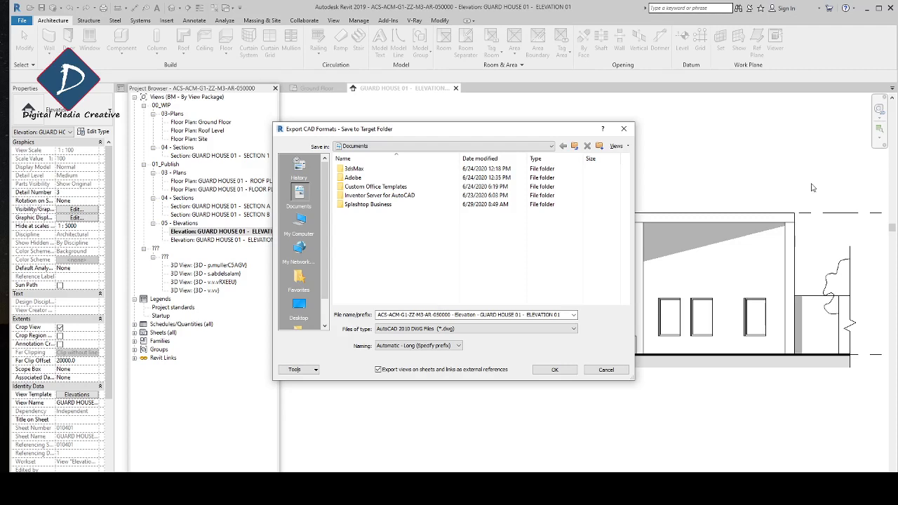
left_click(378, 369)
Review the DWG file naming options and set the naming to Automatic - Short
left_click(429, 344)
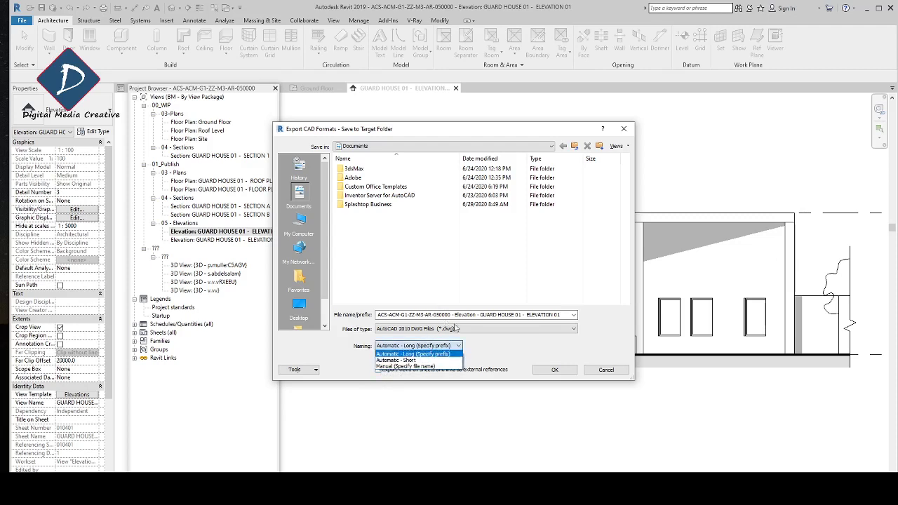
left_click(434, 329)
key("shift+Tab")
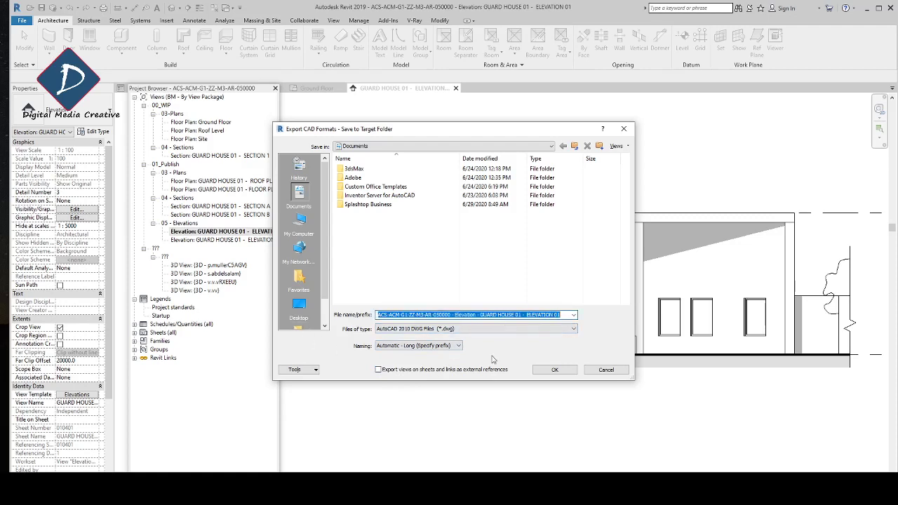
left_click(421, 346)
left_click(414, 358)
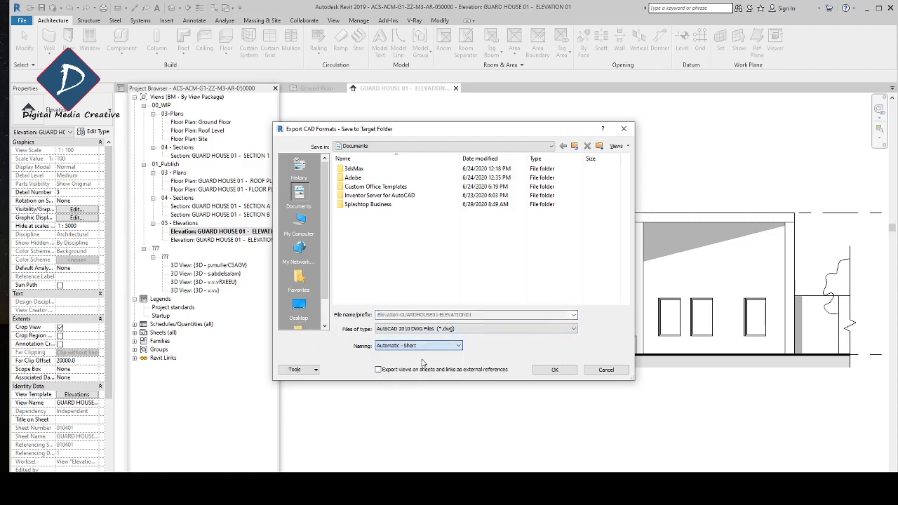
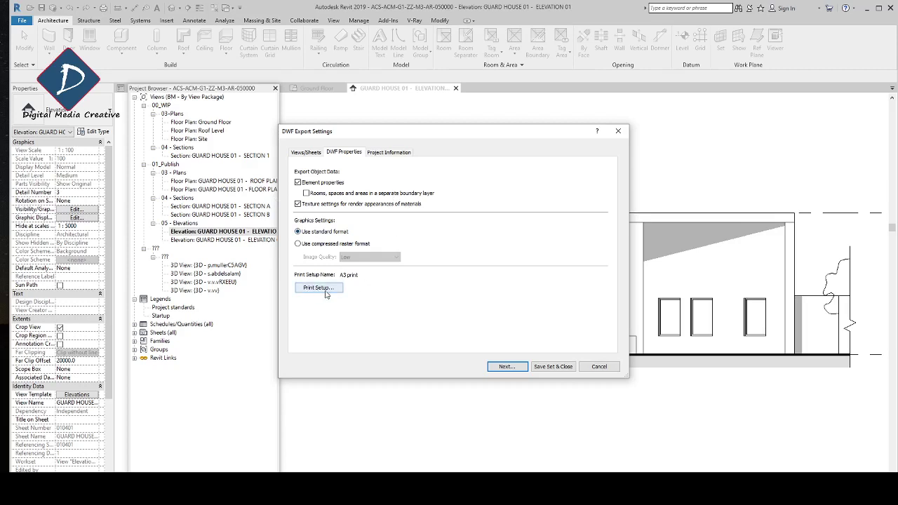
Set the print setup of the DWF export to A1 - Landscape - PDF after trying A1 - Portrait - PDF
left_click(326, 294)
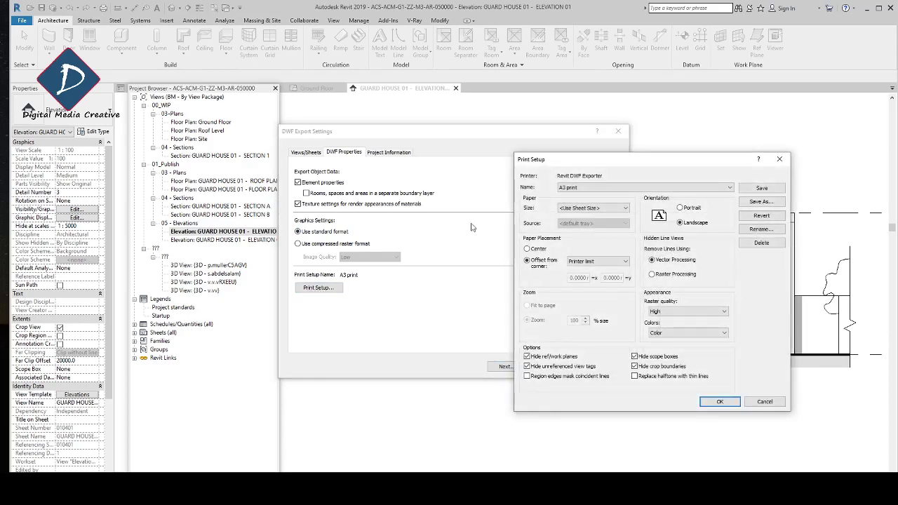
left_click(614, 188)
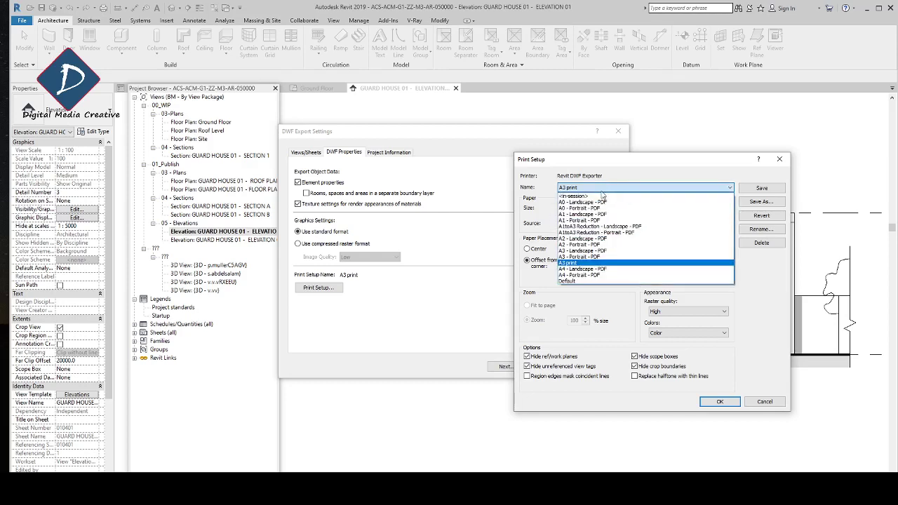
left_click(576, 219)
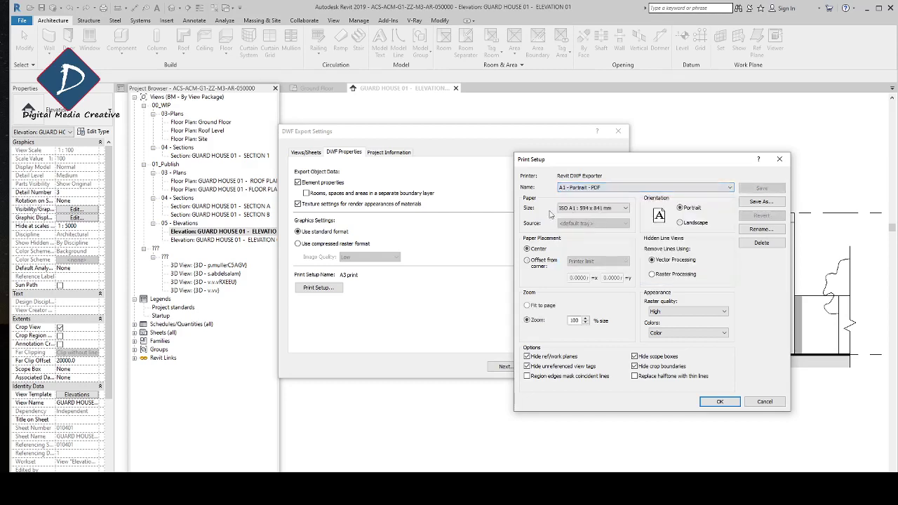
left_click(595, 189)
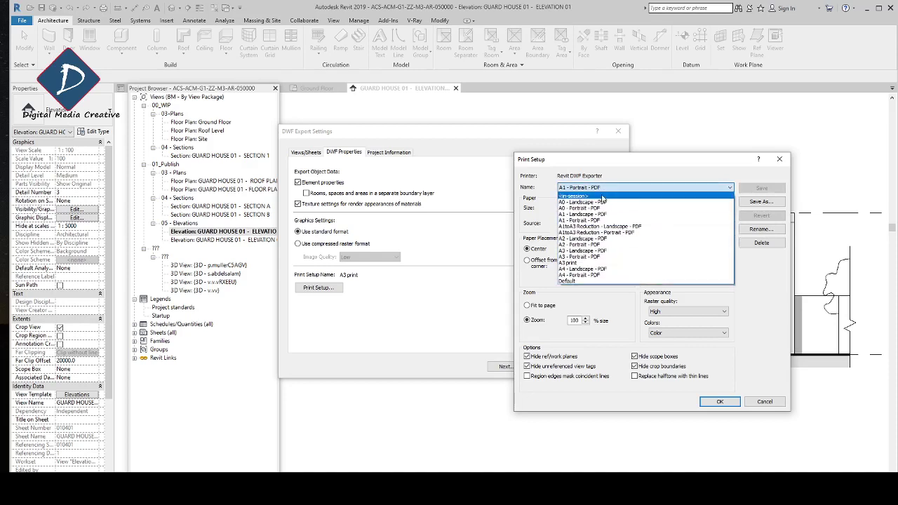
left_click(595, 214)
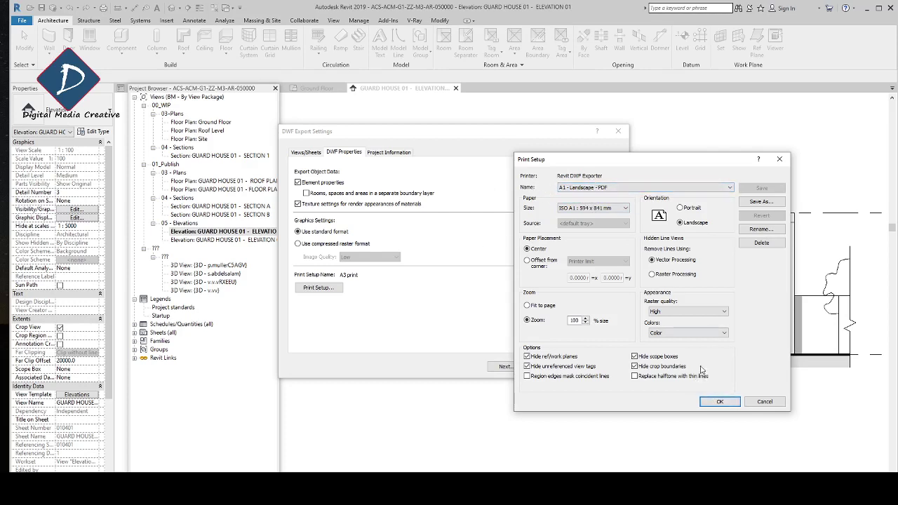
left_click(716, 403)
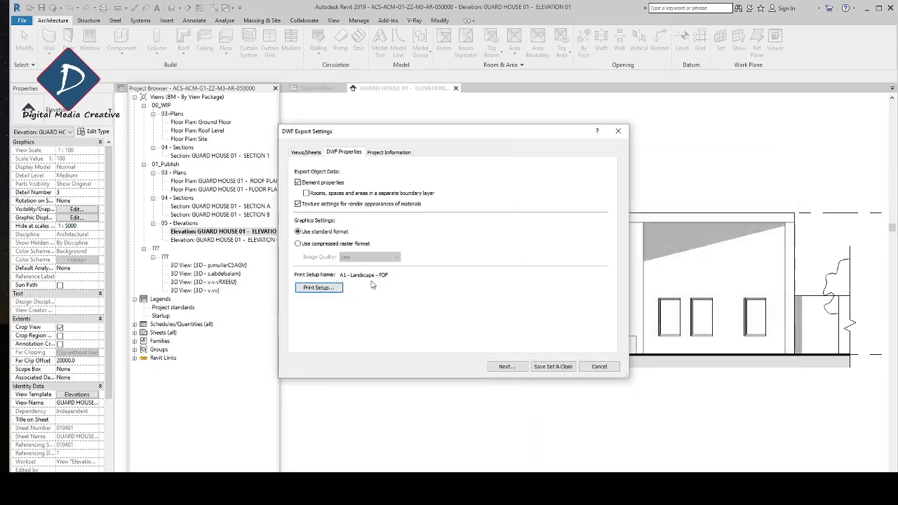
Review the project information parameters, DWF properties and views to export in the DWF export settings
left_click(389, 152)
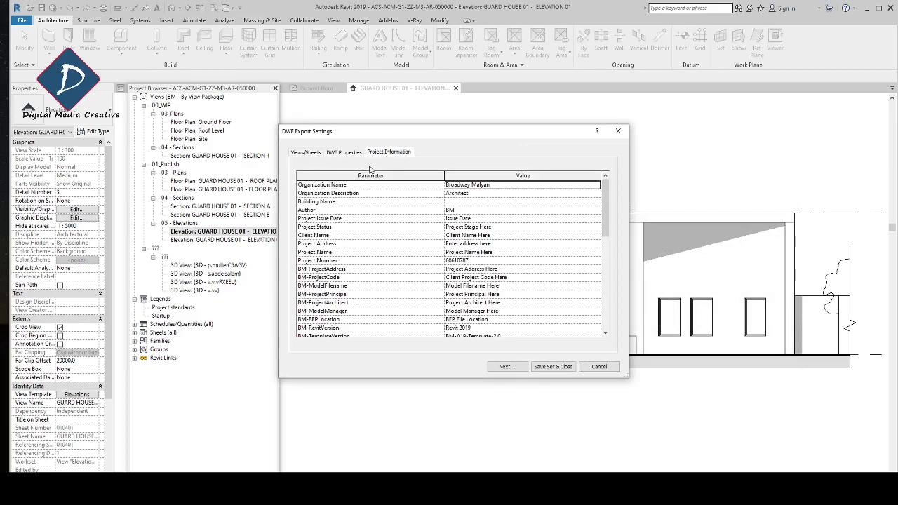
left_click_drag(605, 210, 595, 342)
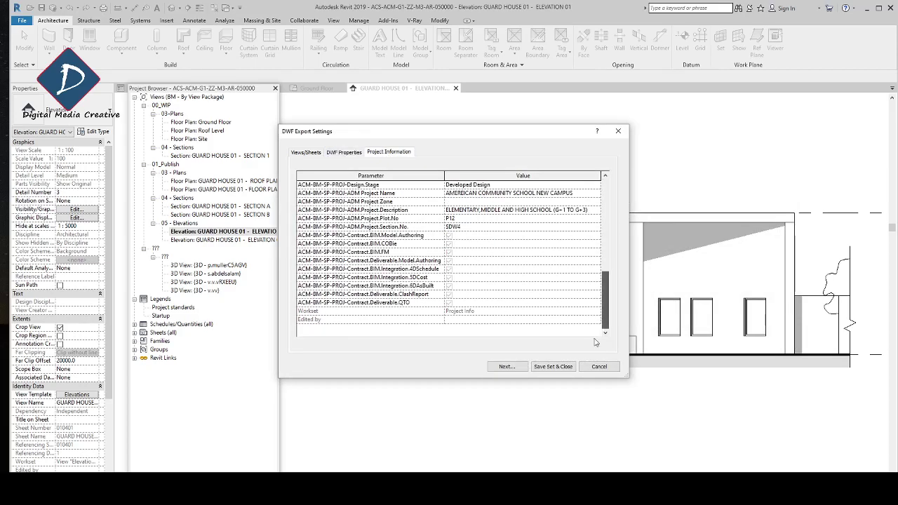
scroll(498, 224, "up", 3)
left_click(344, 152)
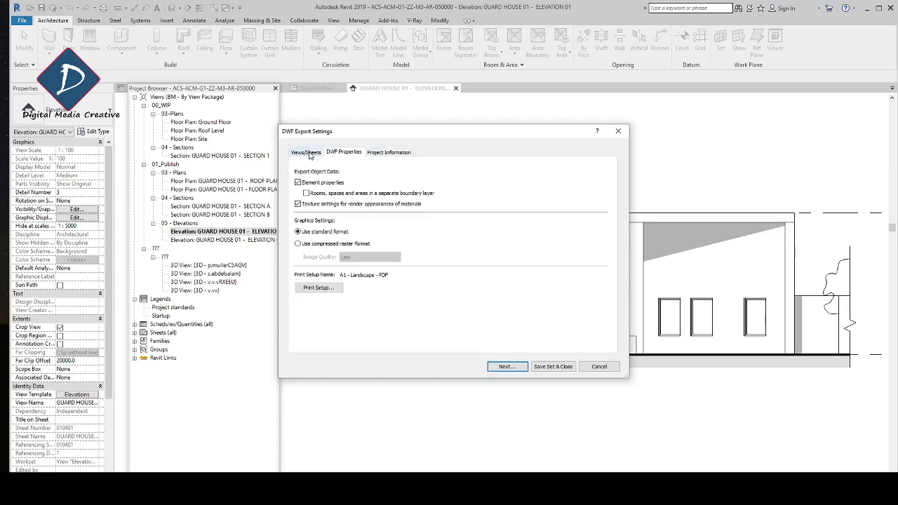
left_click(309, 154)
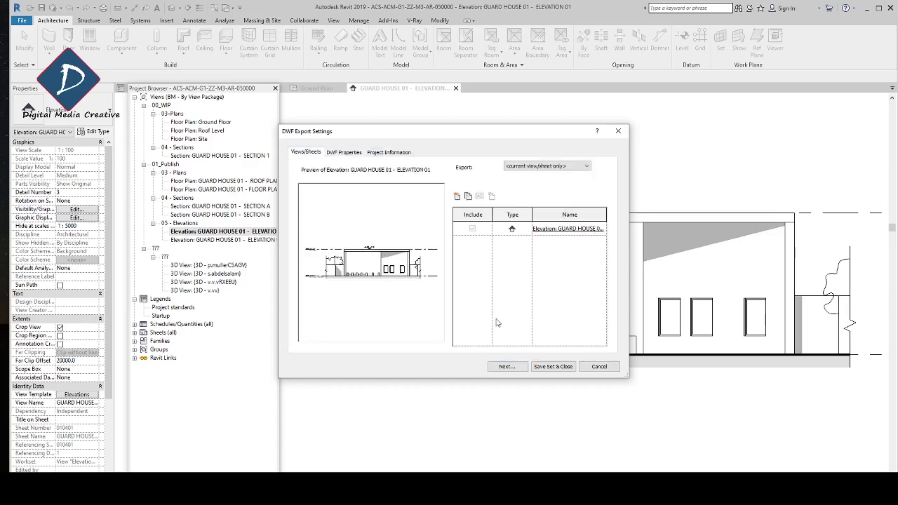
View the target folder, file type and naming options of the DWF export, and cancel the export
left_click(508, 368)
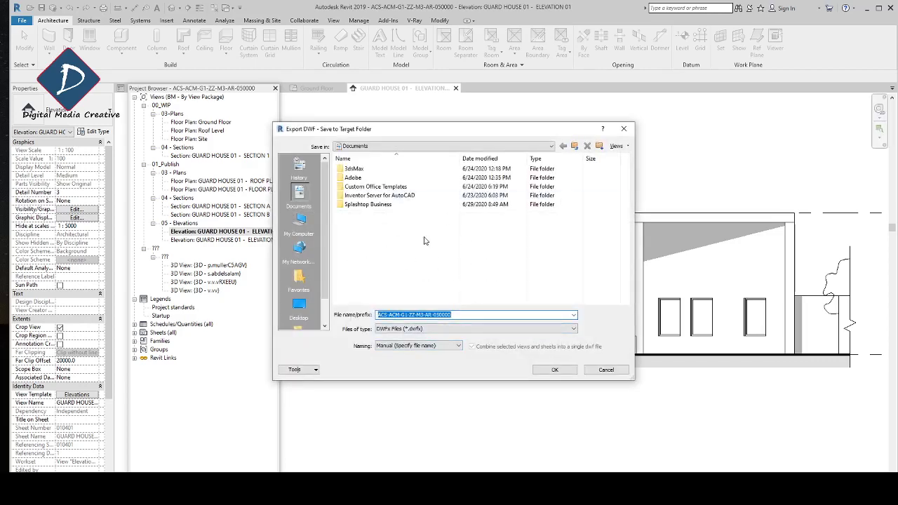
left_click(609, 370)
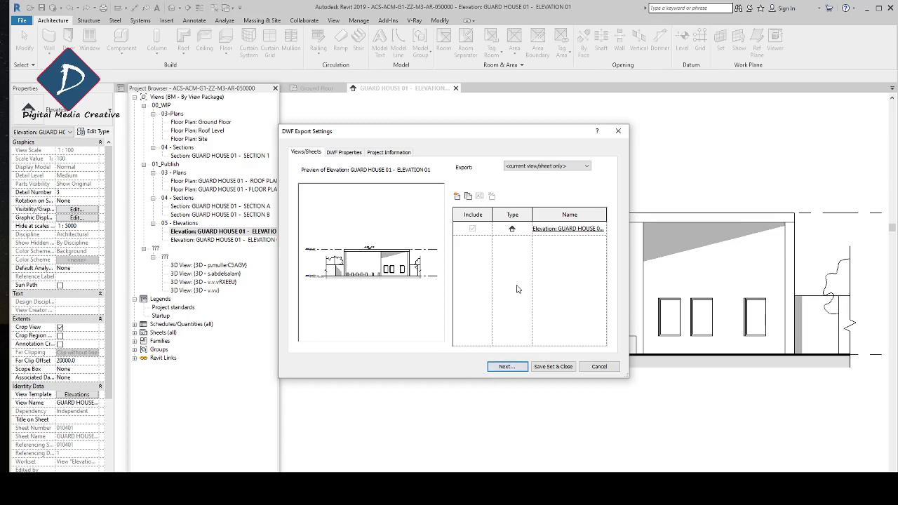
left_click(599, 366)
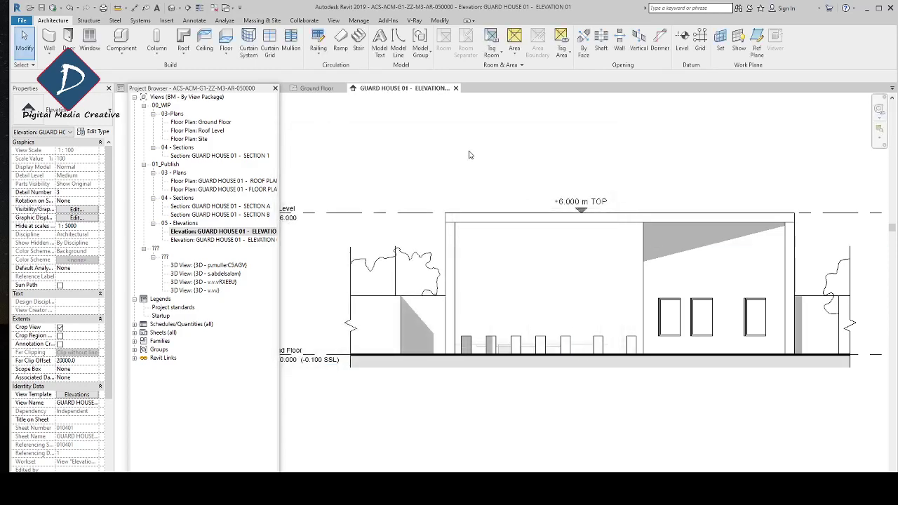